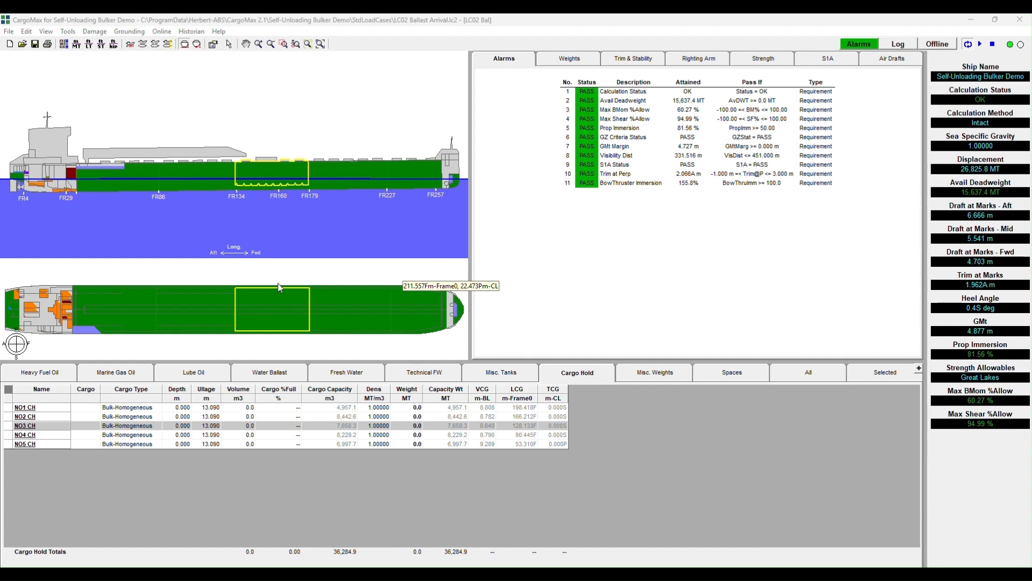
Open the detailed bulk pile sequence for hold NO3 CH and launch Simplified Entry & Planning.
left_click(24, 426)
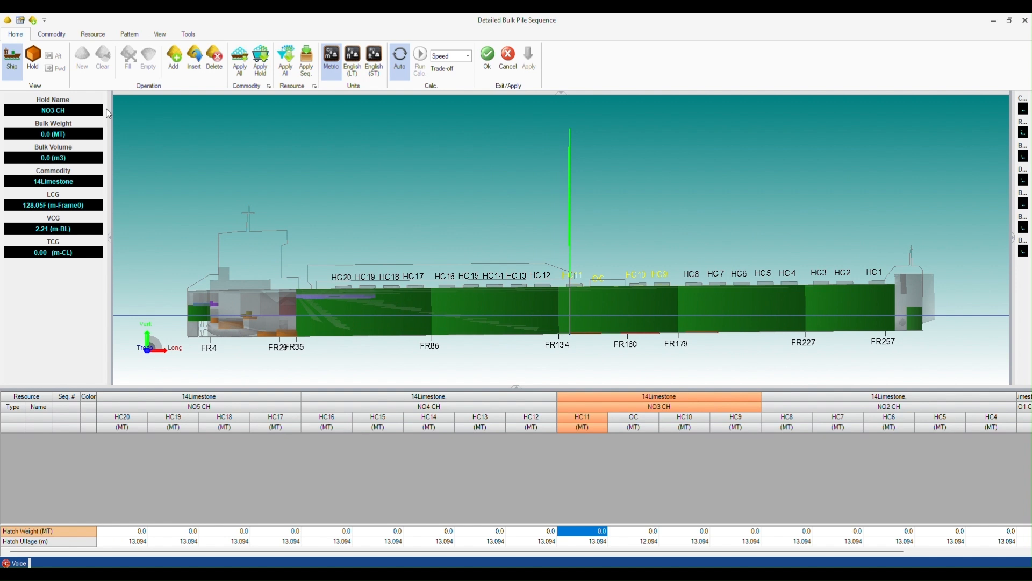
left_click(131, 36)
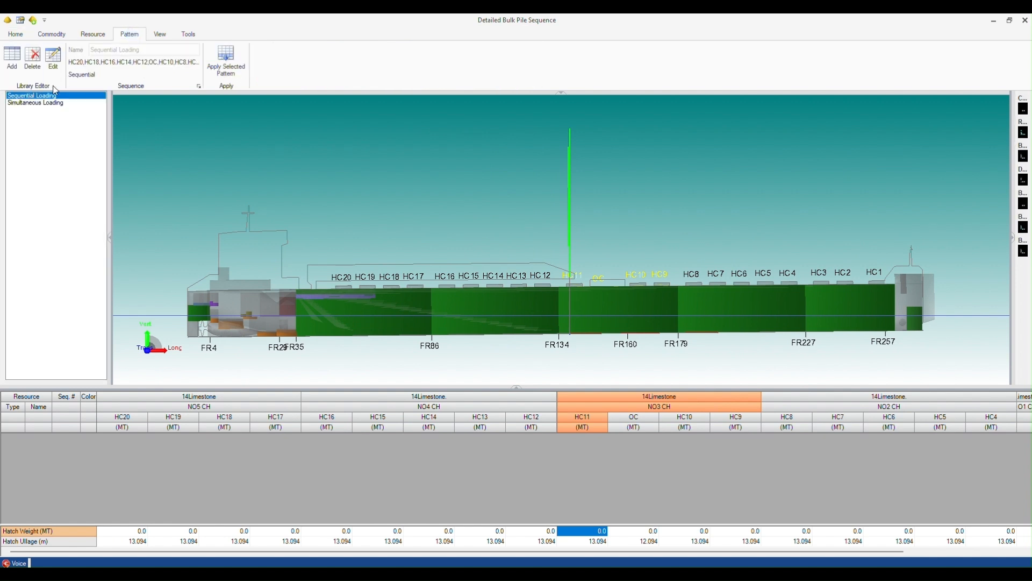
left_click(189, 33)
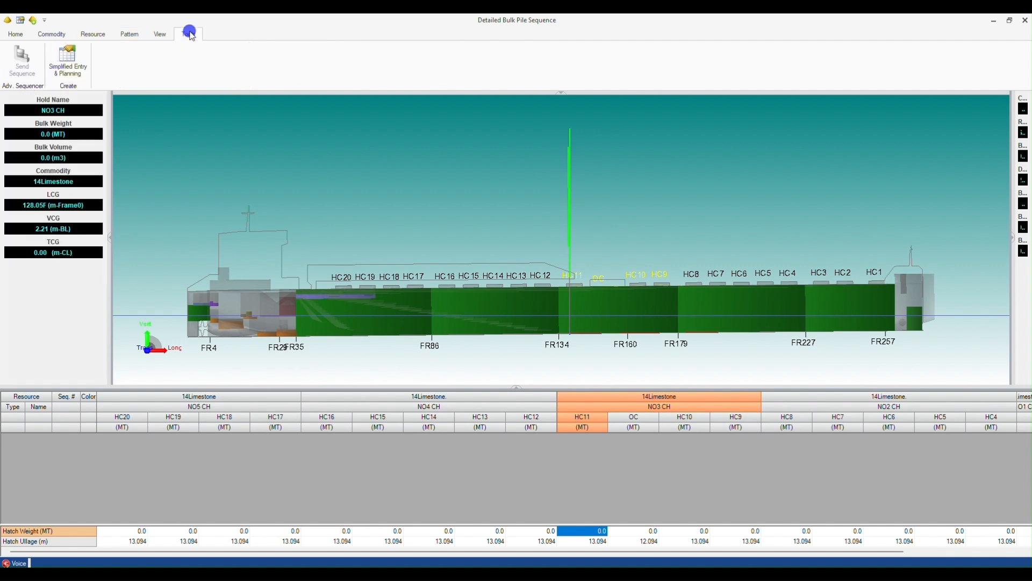
left_click(74, 63)
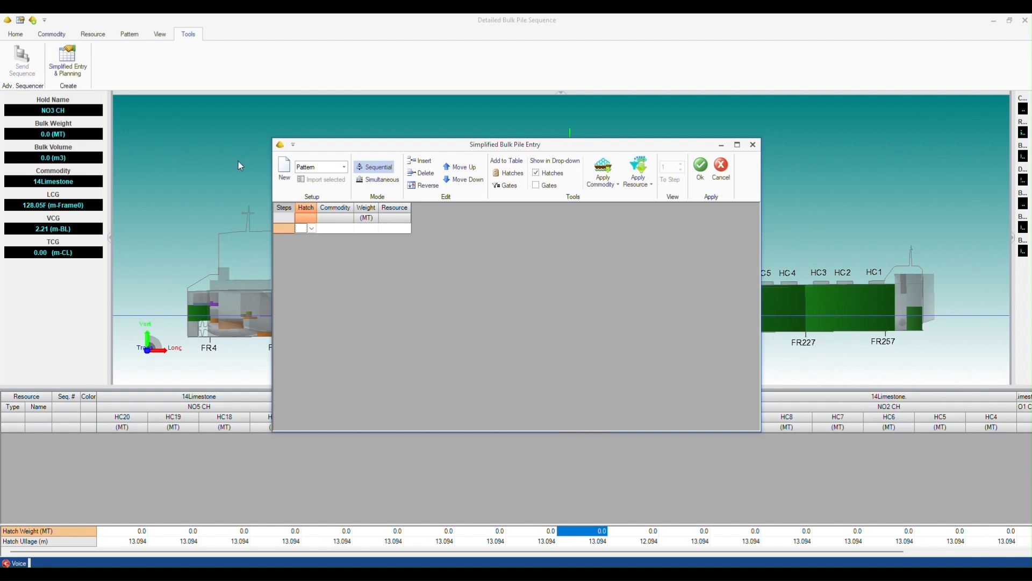
Load the Sequential Loading pattern and apply the commodity Stone 2 x 4" to all steps.
left_click(344, 167)
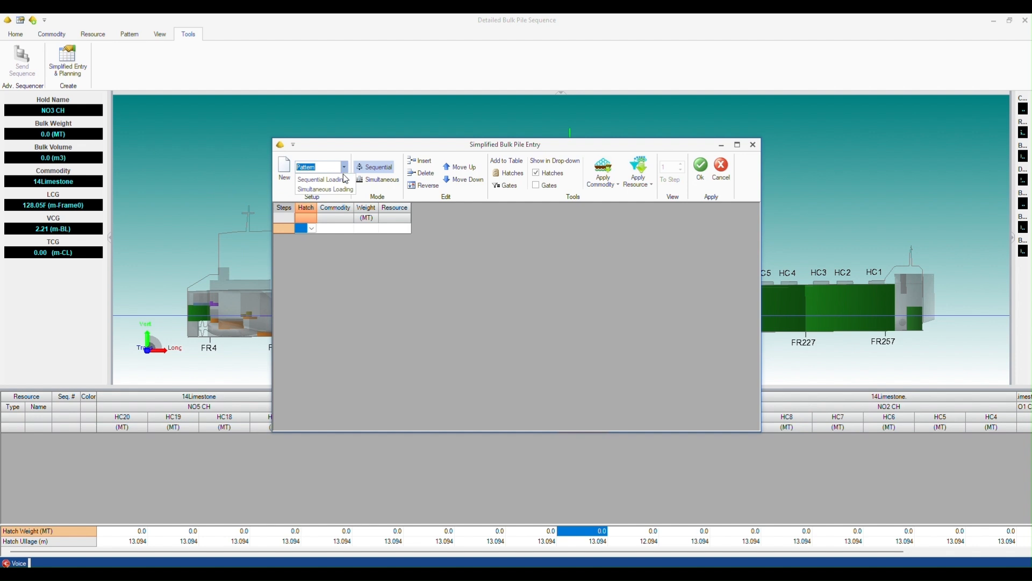
left_click(342, 181)
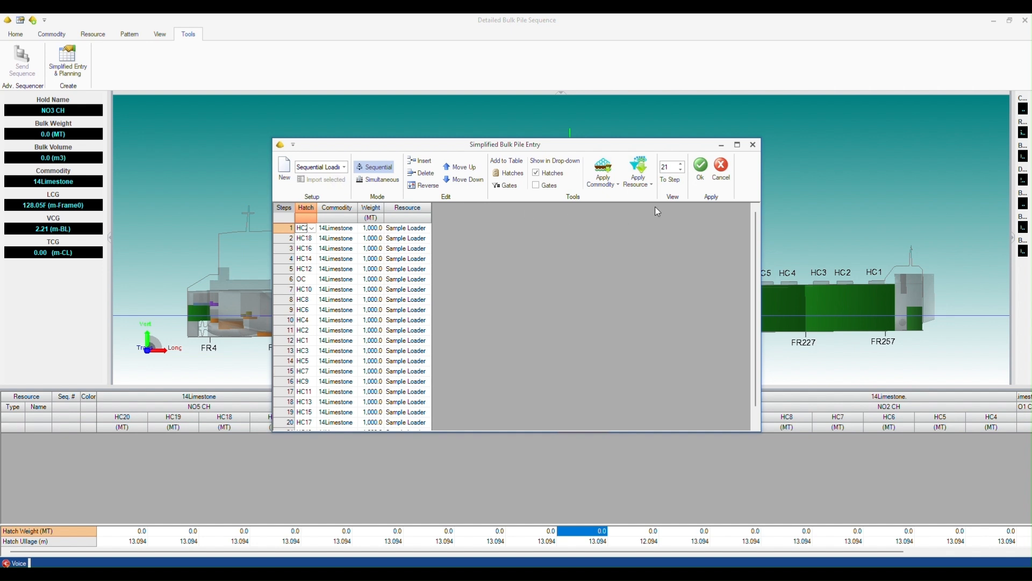
left_click(648, 193)
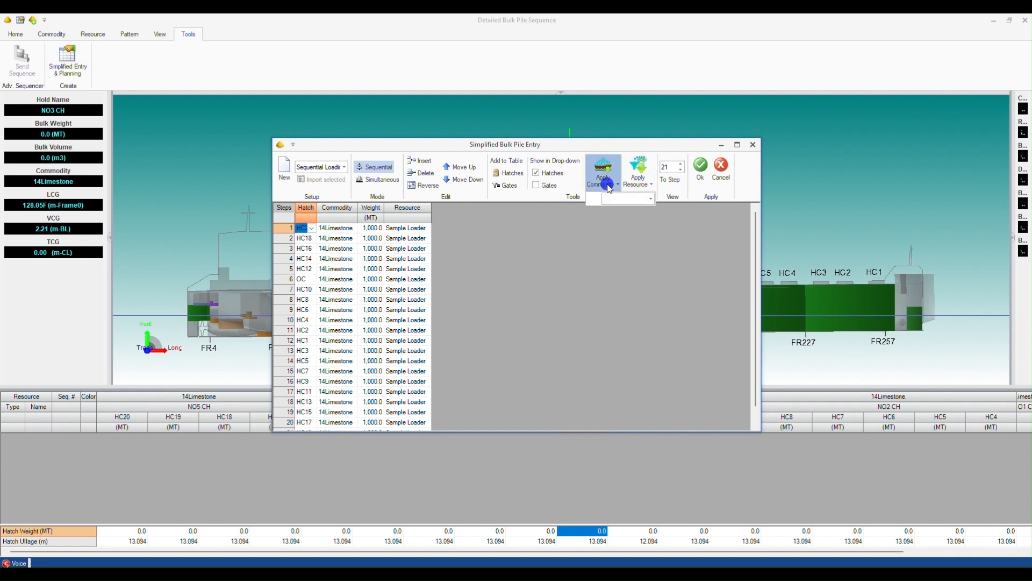
left_click(649, 199)
left_click_drag(720, 207, 720, 246)
left_click(681, 207)
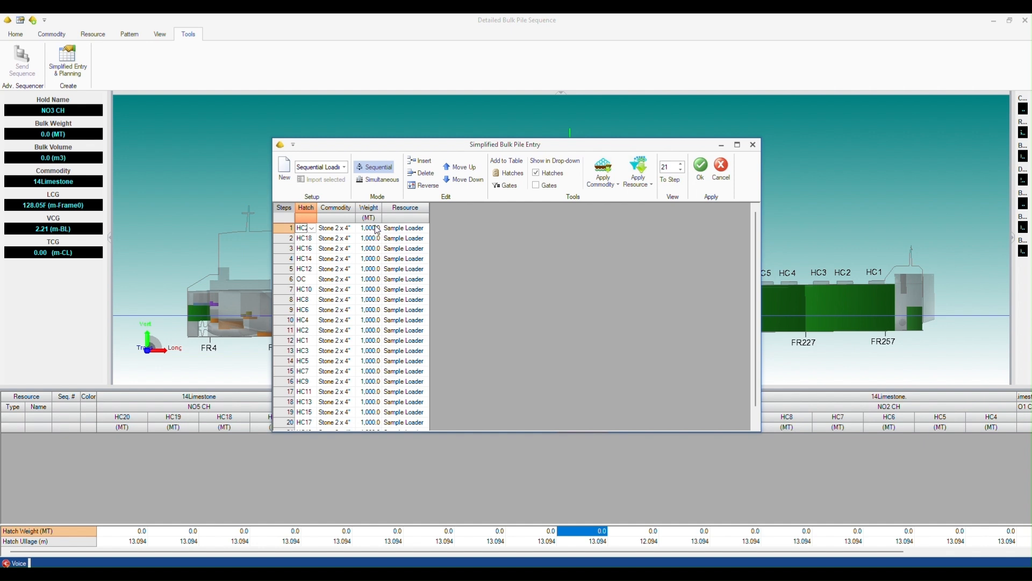
Set every step's weight to 1100 MT and accept the simplified entry.
left_click_drag(370, 228, 373, 419)
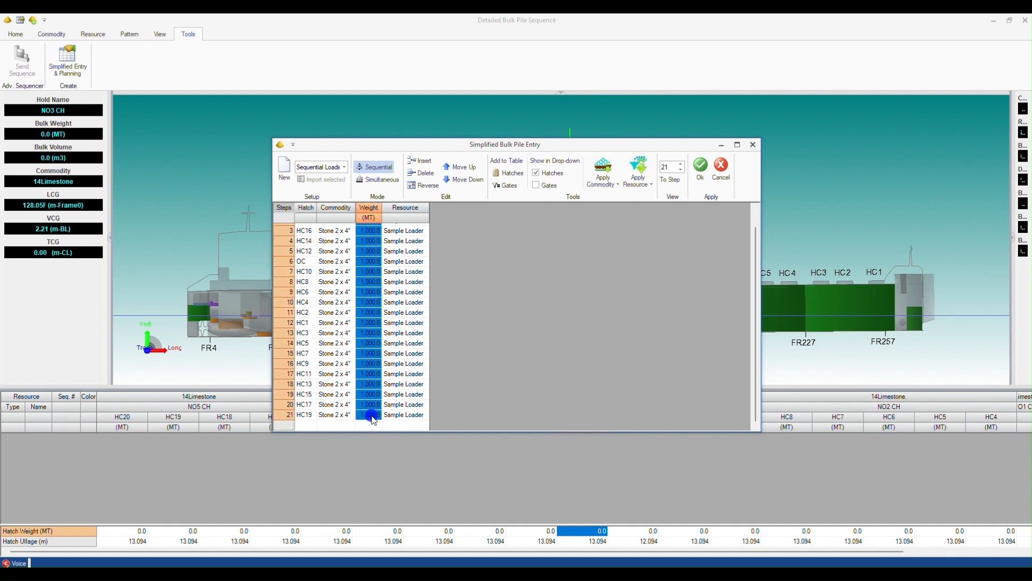
type("1100")
key("Return")
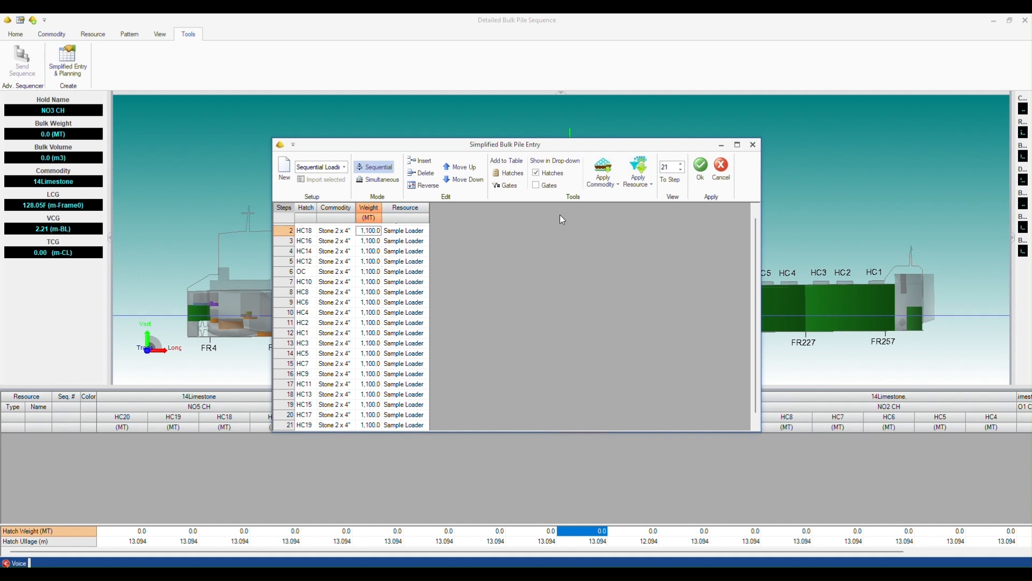
left_click(702, 171)
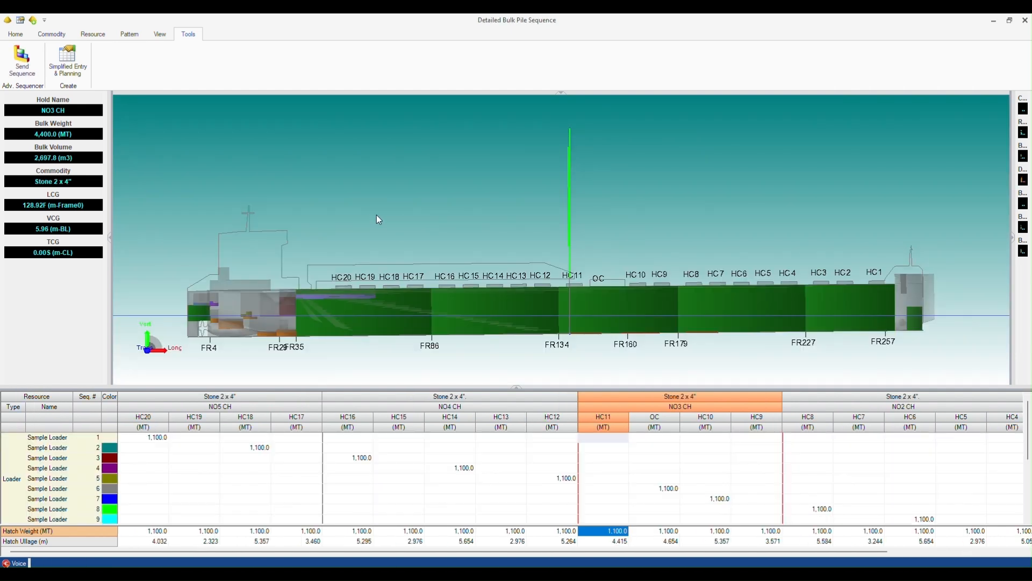
Inspect the resulting piles hold by hold in the hold view.
left_click(15, 34)
left_click(32, 57)
left_click(211, 458)
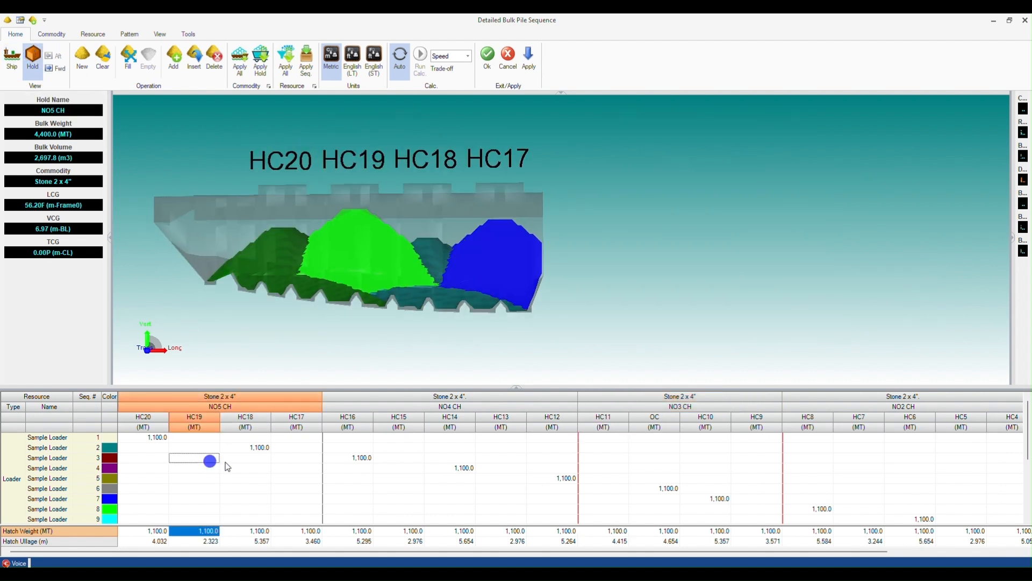
left_click(458, 478)
left_click(702, 469)
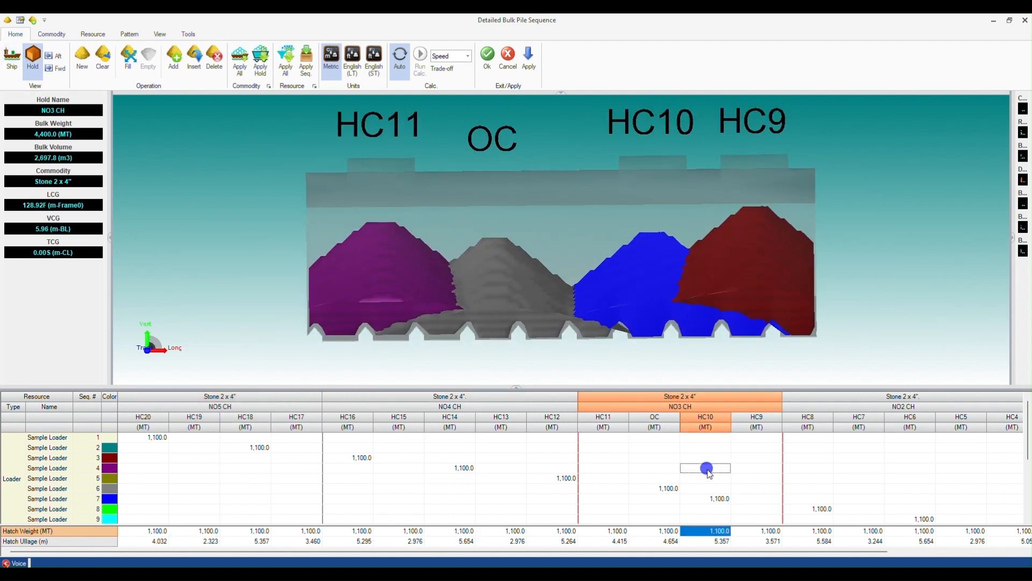
left_click(890, 469)
scroll(891, 468, "down", 4)
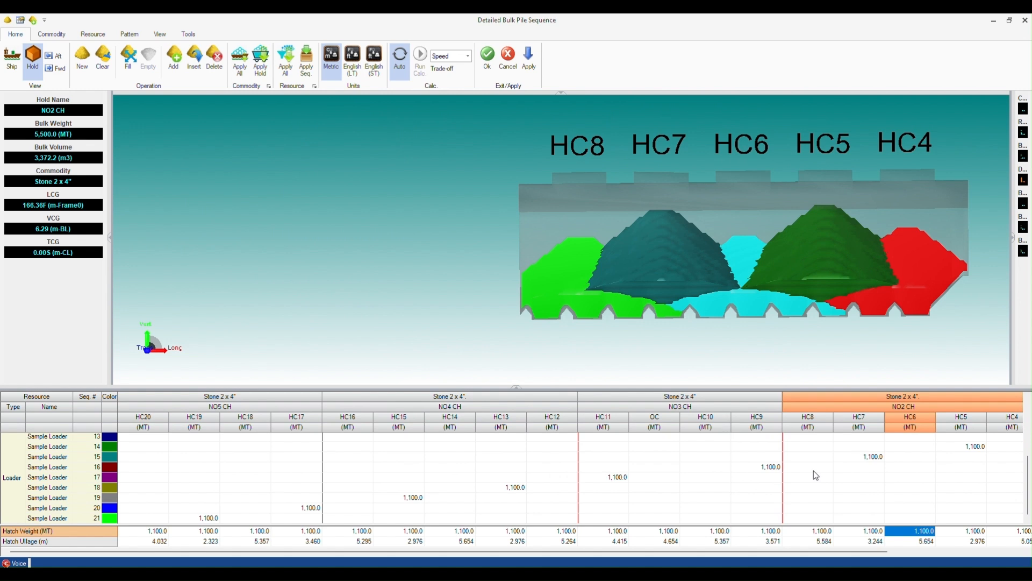
left_click(693, 467)
left_click(398, 485)
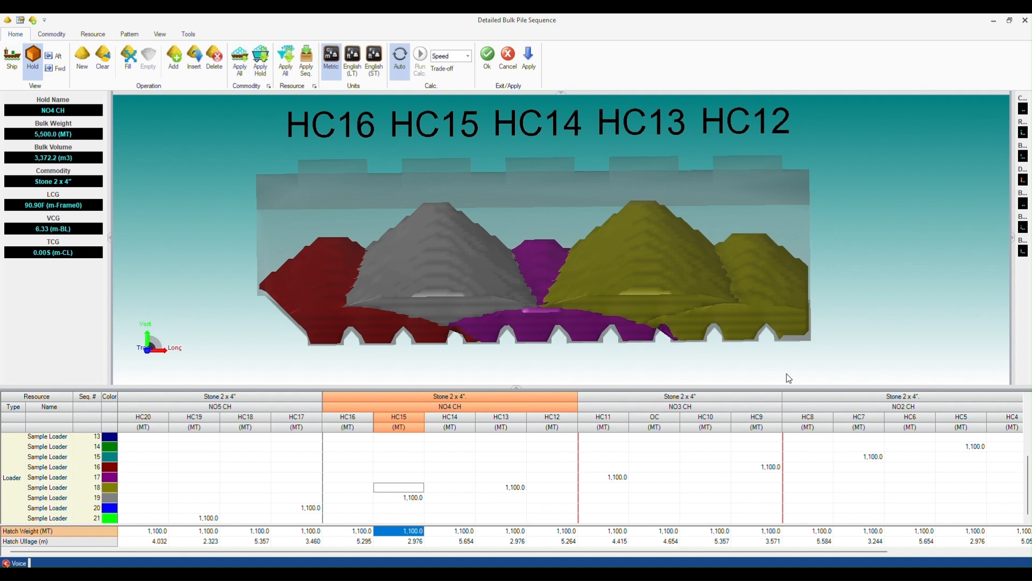
Reopen Simplified Entry & Planning and limit the applied sequence to step 5.
left_click(188, 33)
left_click(72, 58)
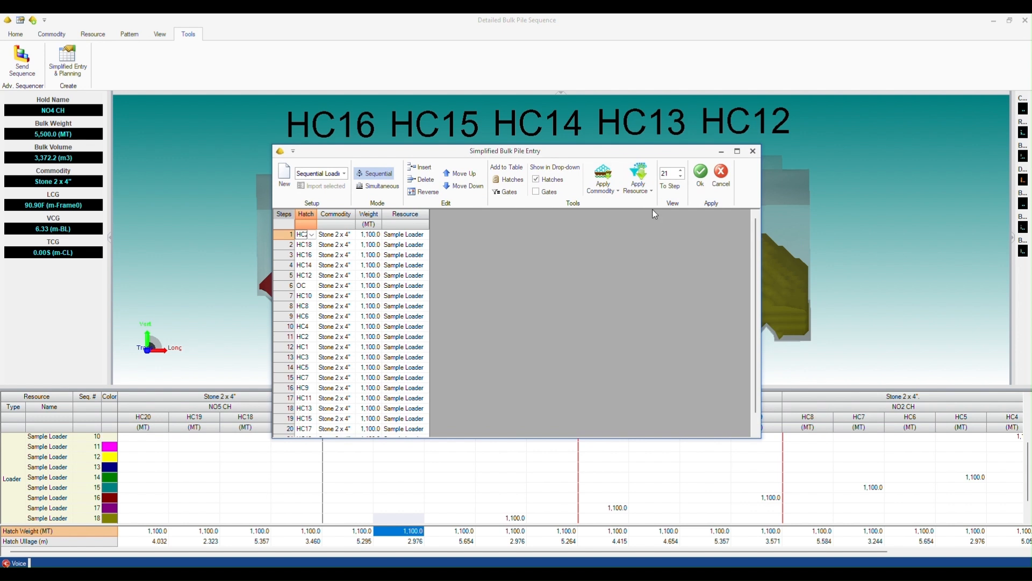
left_click(681, 177)
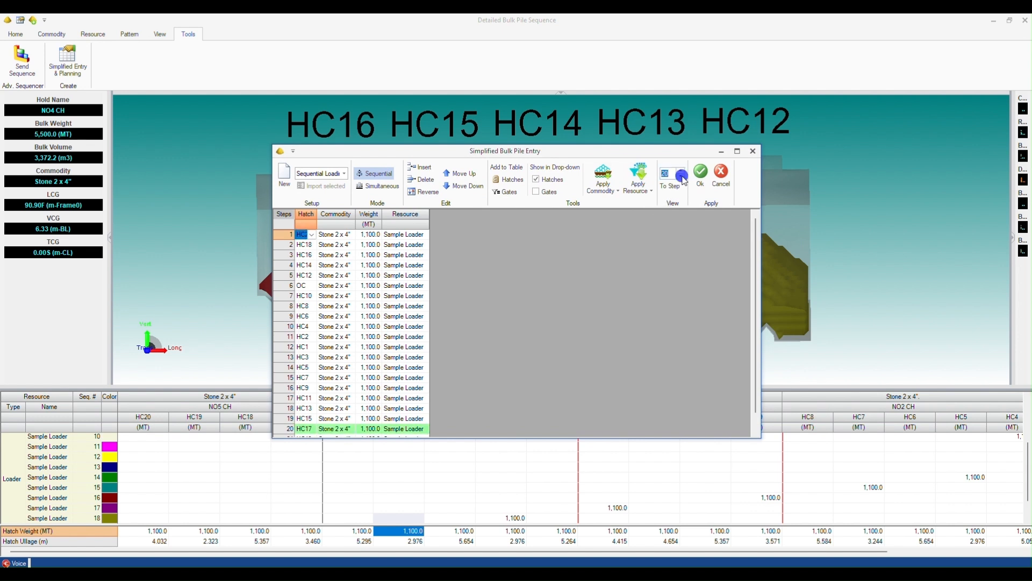
left_click(682, 176)
left_click(682, 177)
left_click(682, 176)
left_click(680, 170)
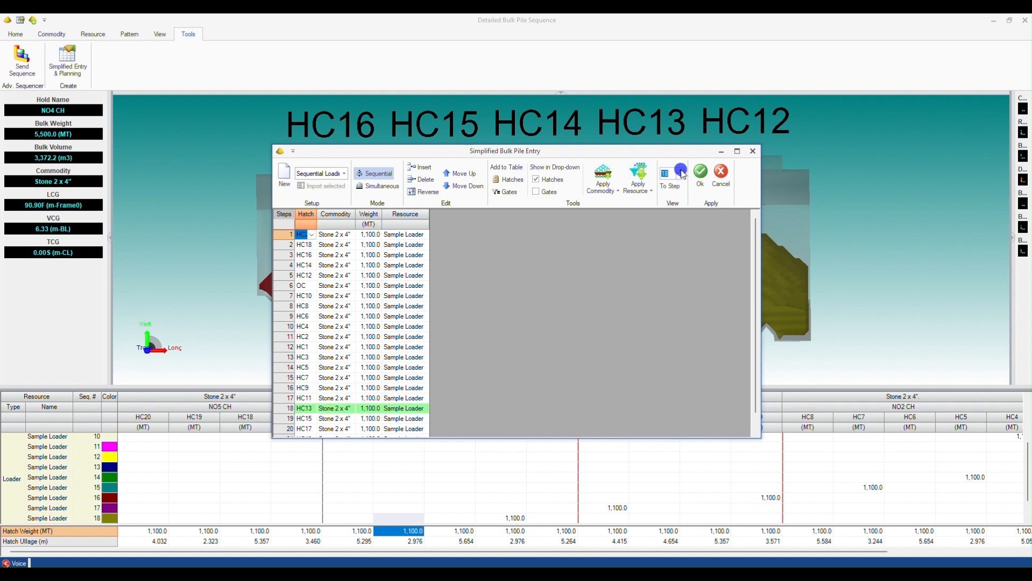
left_click(681, 170)
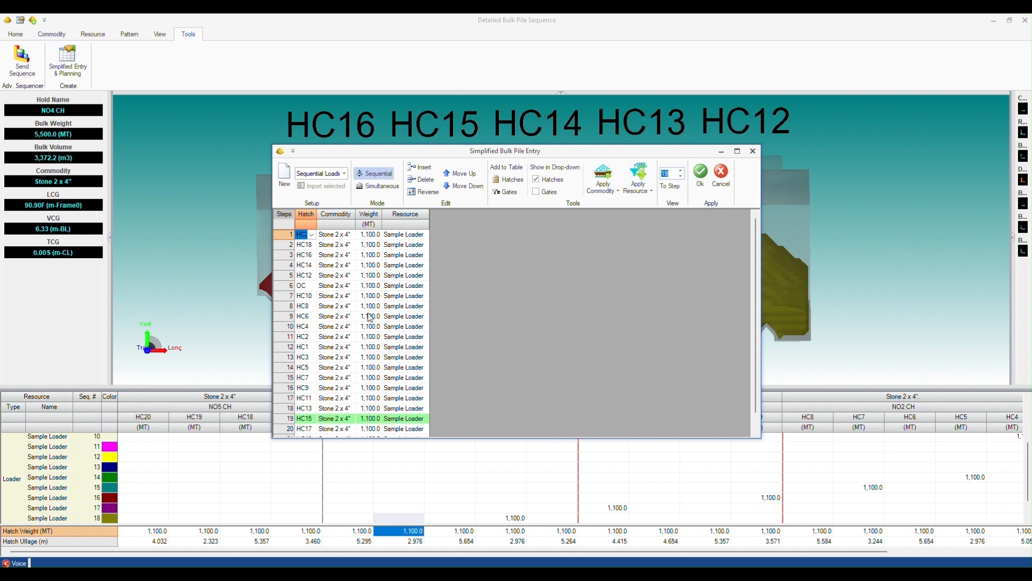
right_click(325, 275)
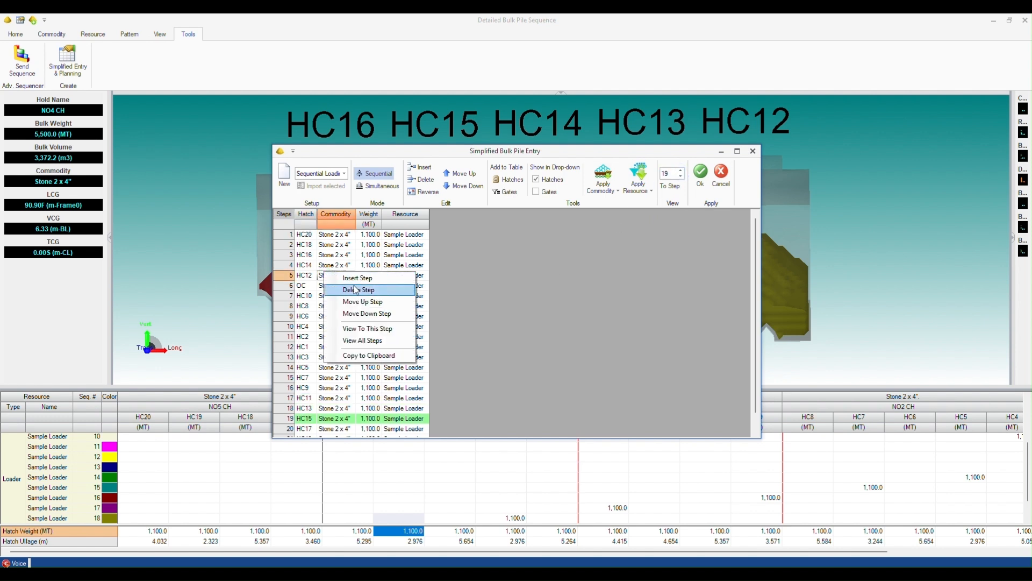
left_click(365, 328)
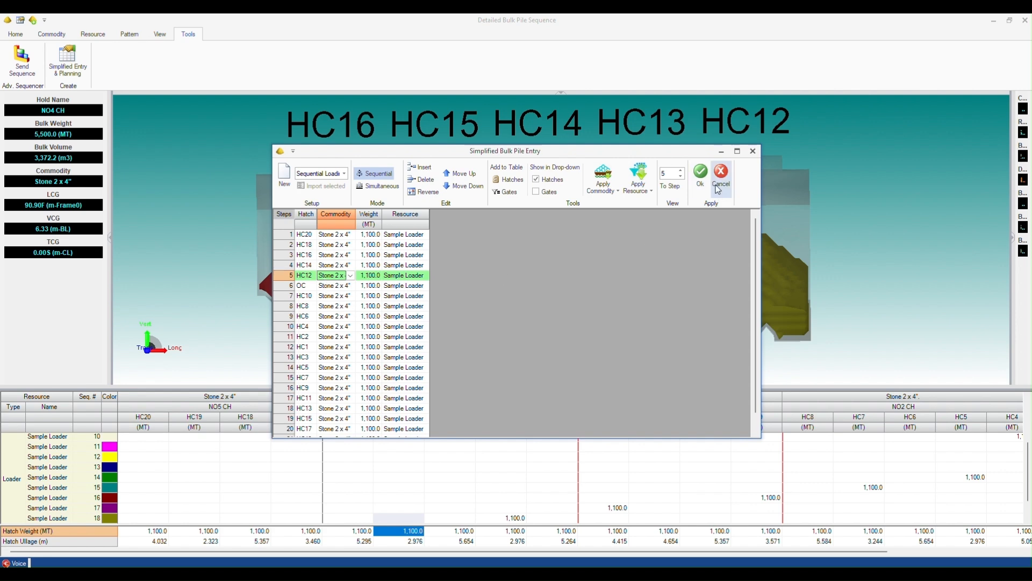
left_click(701, 172)
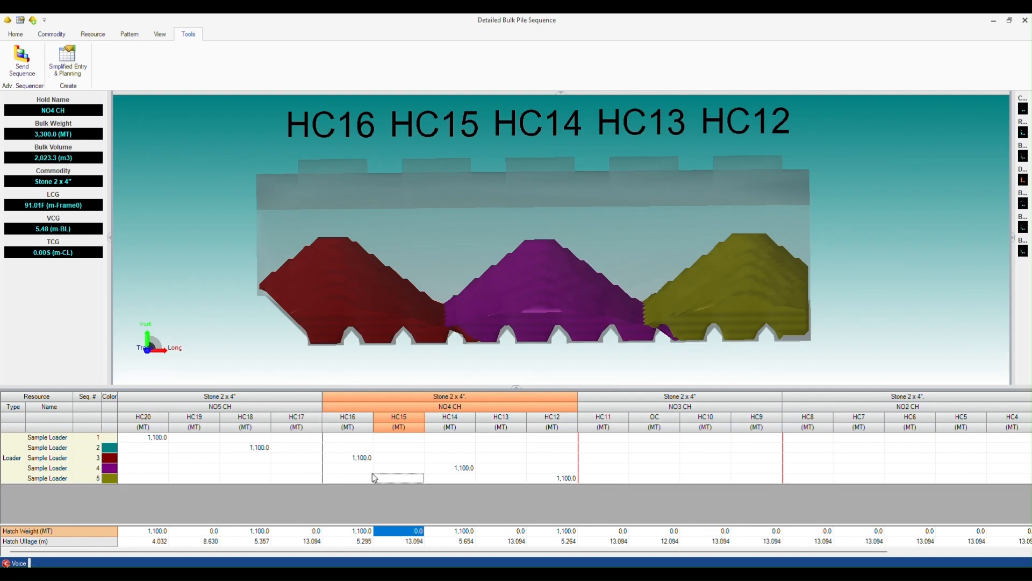
Accept the bulk pile sequence into the loading condition and review the failing alarms.
left_click(15, 34)
left_click(488, 56)
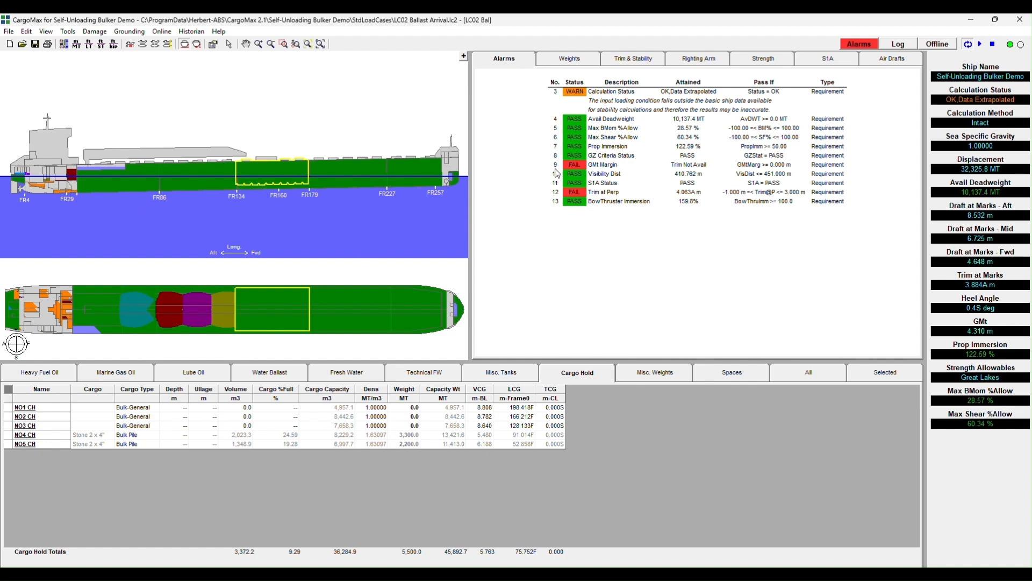
left_click(538, 162)
left_click(538, 200)
Empty the DB BALLAST 4P, DB BALLAST 4S, WBT 5P and WBT 5S tanks to 0 % full.
left_click(279, 374)
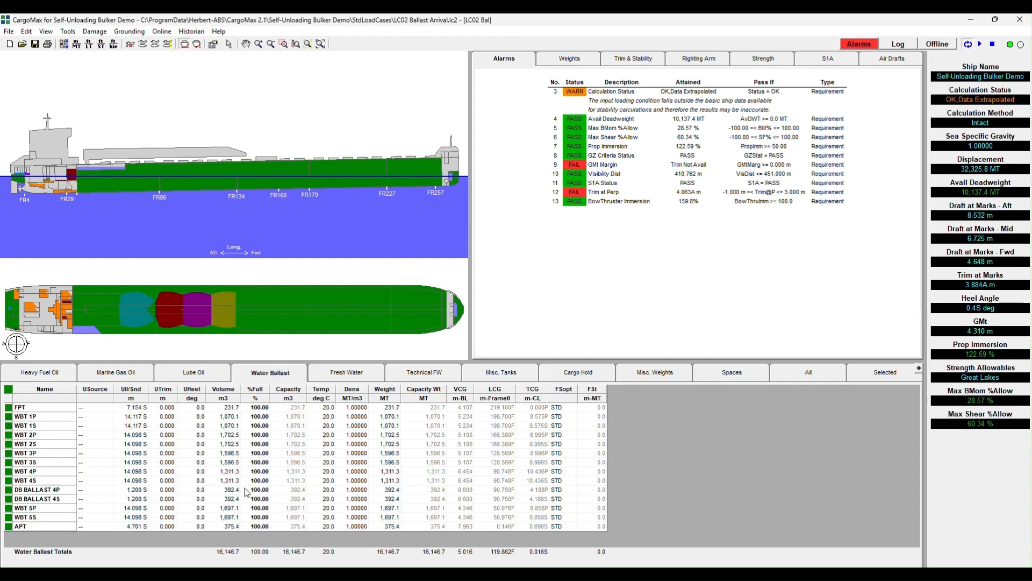
left_click_drag(256, 490, 256, 518)
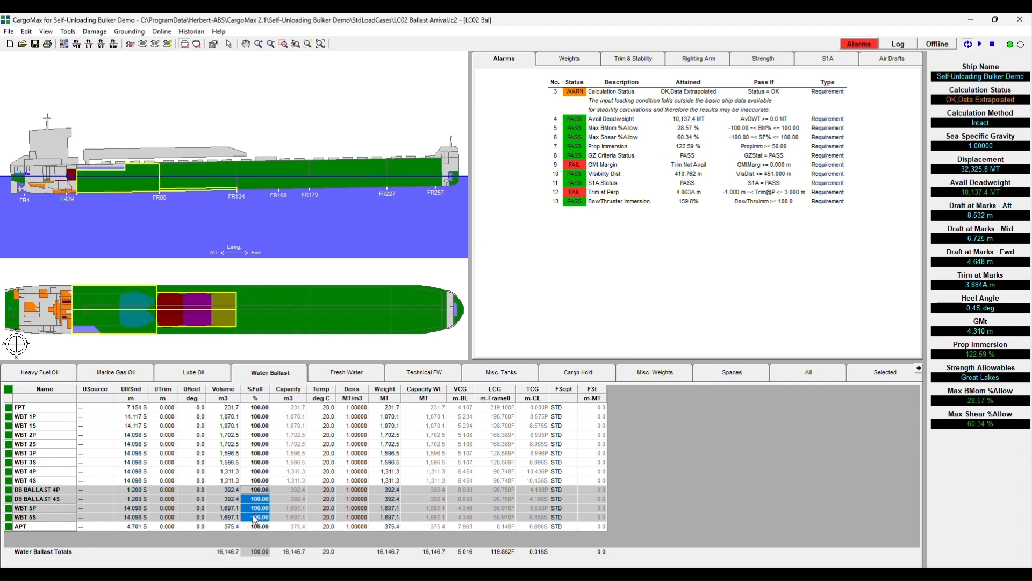
type("0")
key("Return")
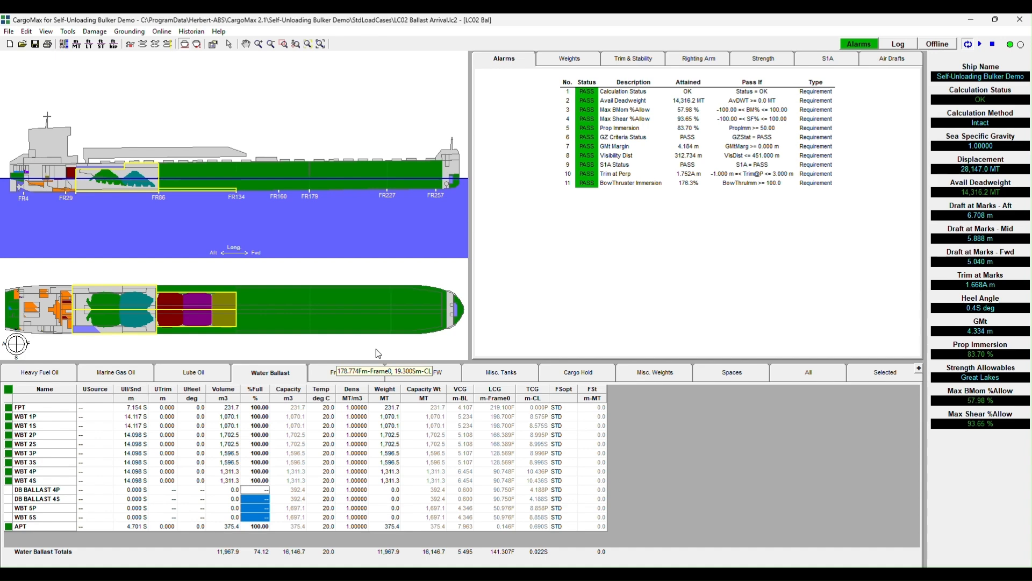
Reopen the bulk pile sequence for NO3 CH and extend the applied sequence to step 11.
left_click(578, 372)
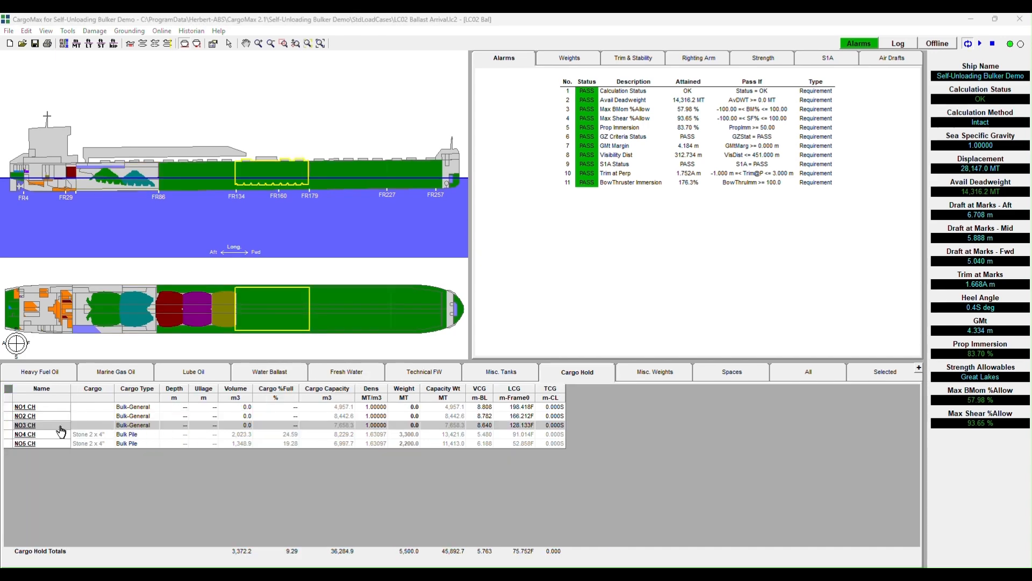
left_click(25, 425)
double_click(25, 425)
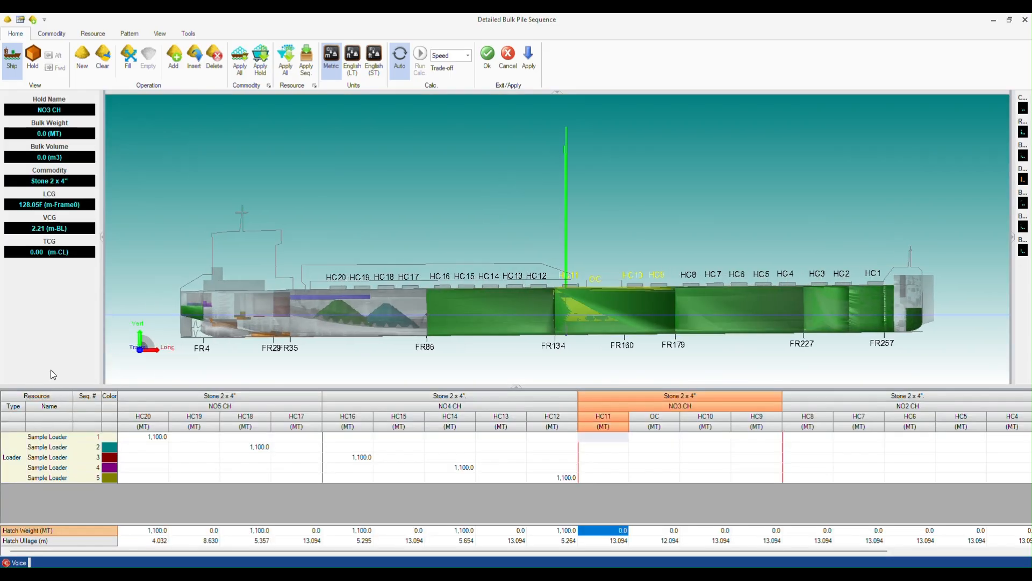
left_click(188, 35)
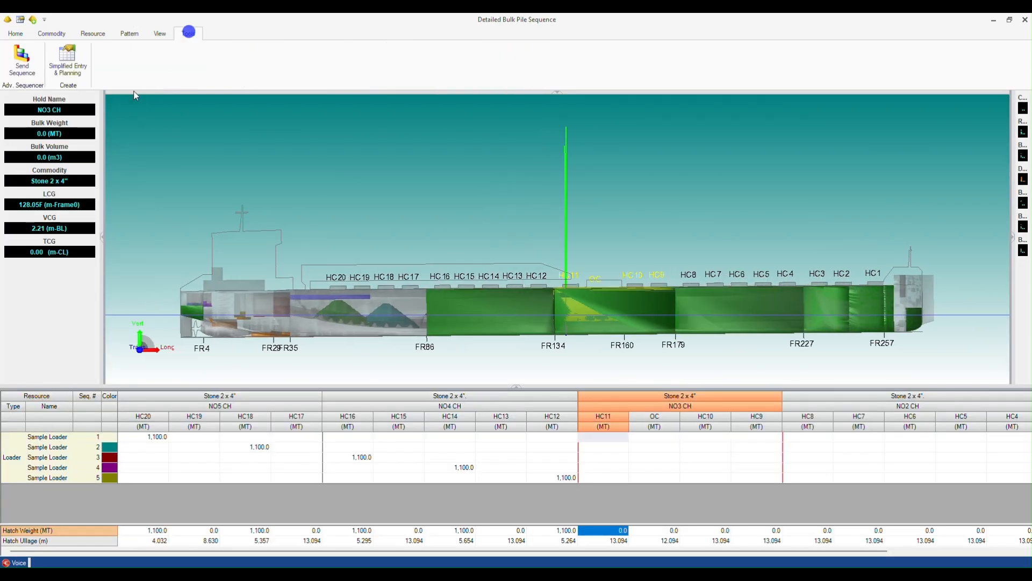
left_click(67, 67)
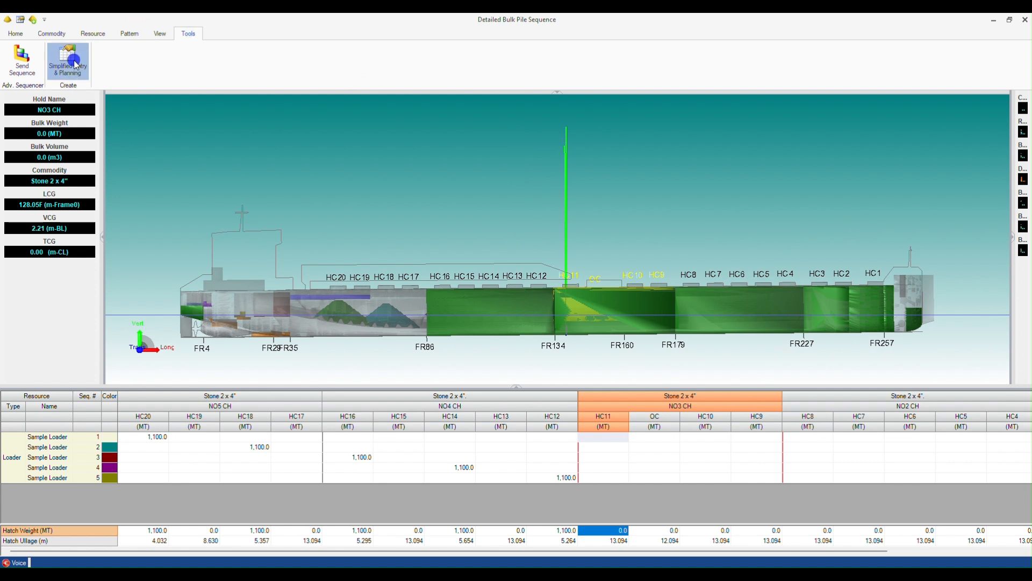
left_click(342, 337)
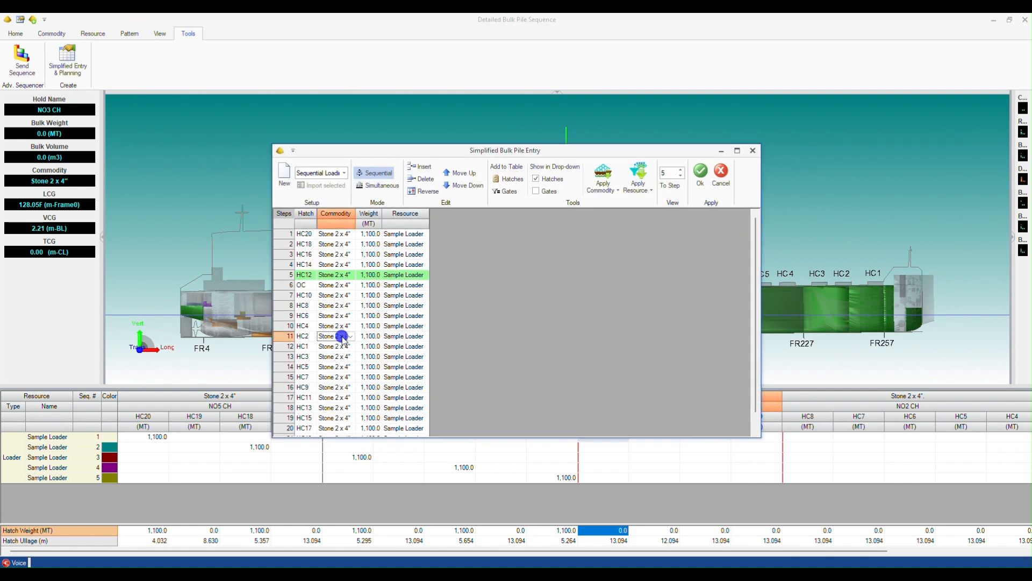
right_click(343, 337)
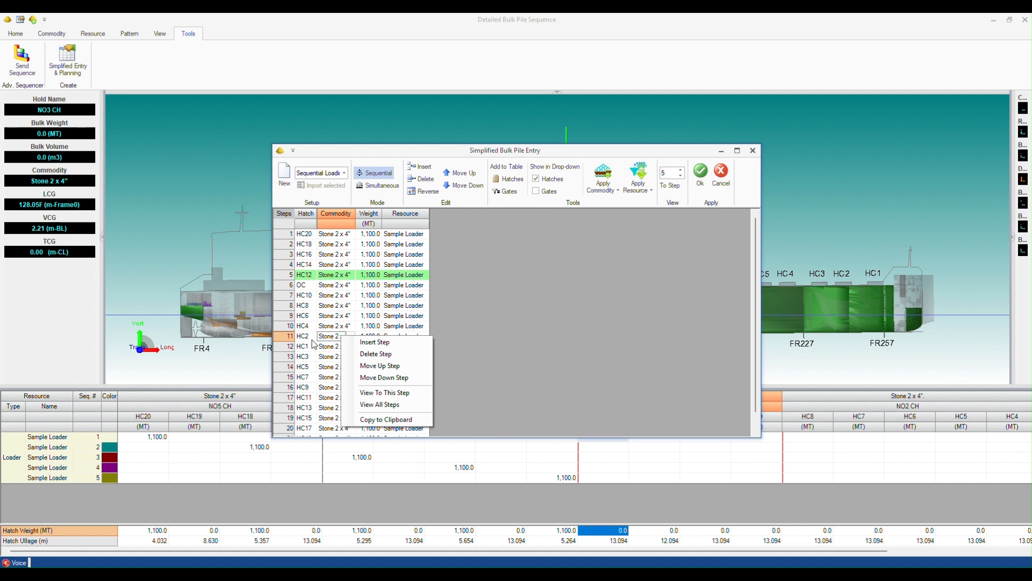
left_click(384, 392)
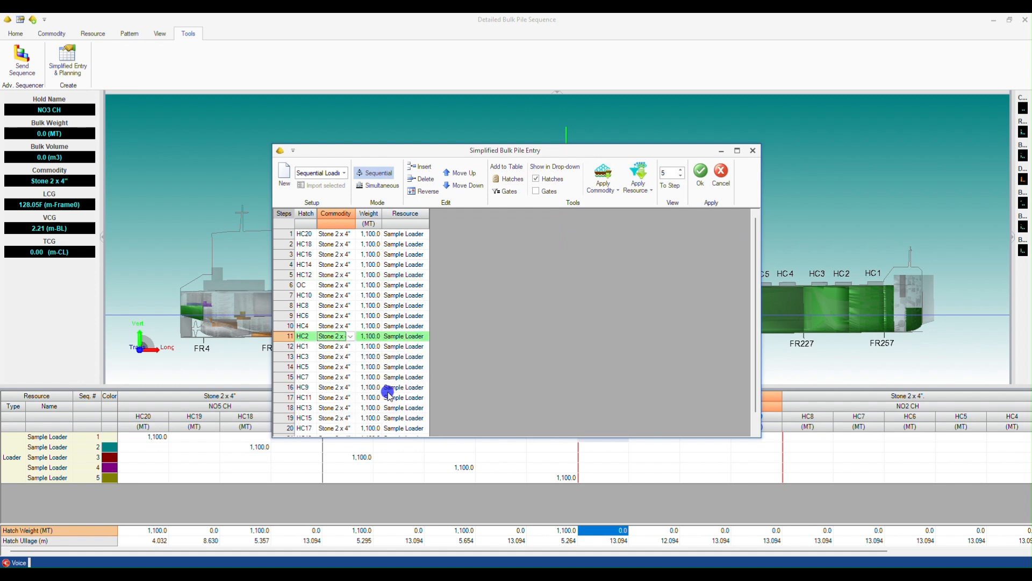
left_click(701, 172)
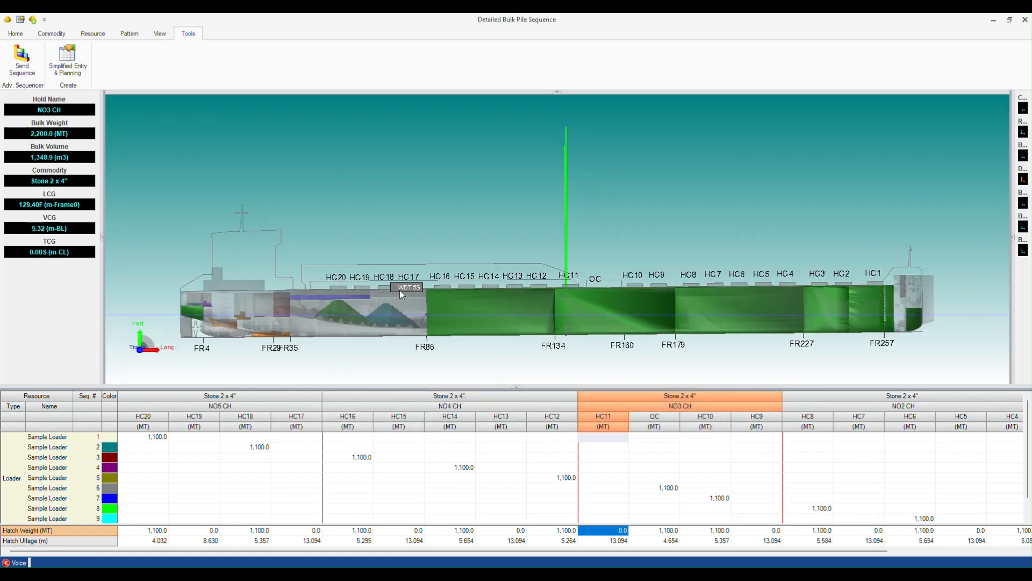
Accept the bulk pile sequence into the loading condition.
scroll(758, 467, "down", 1)
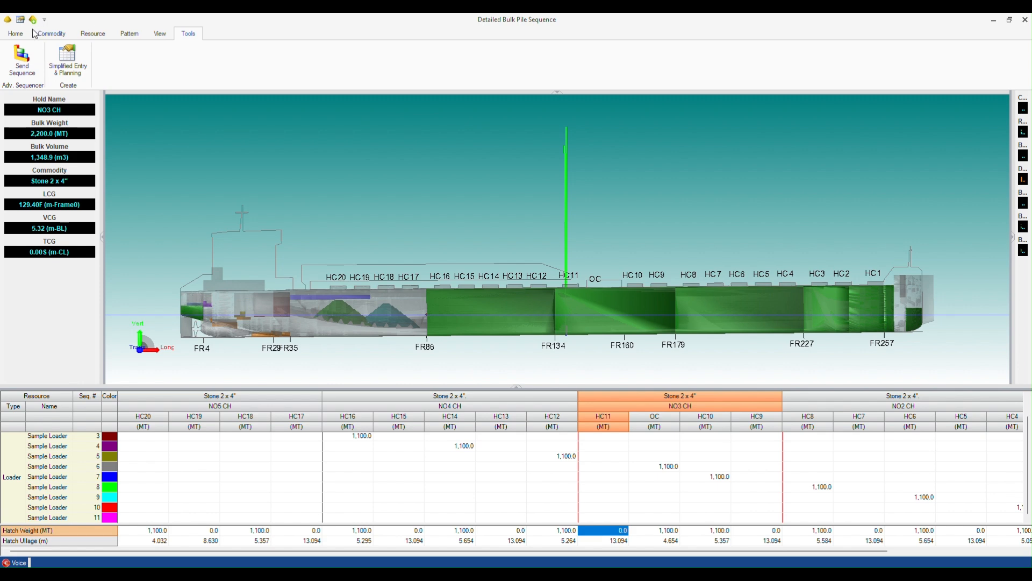
left_click(15, 33)
left_click(489, 57)
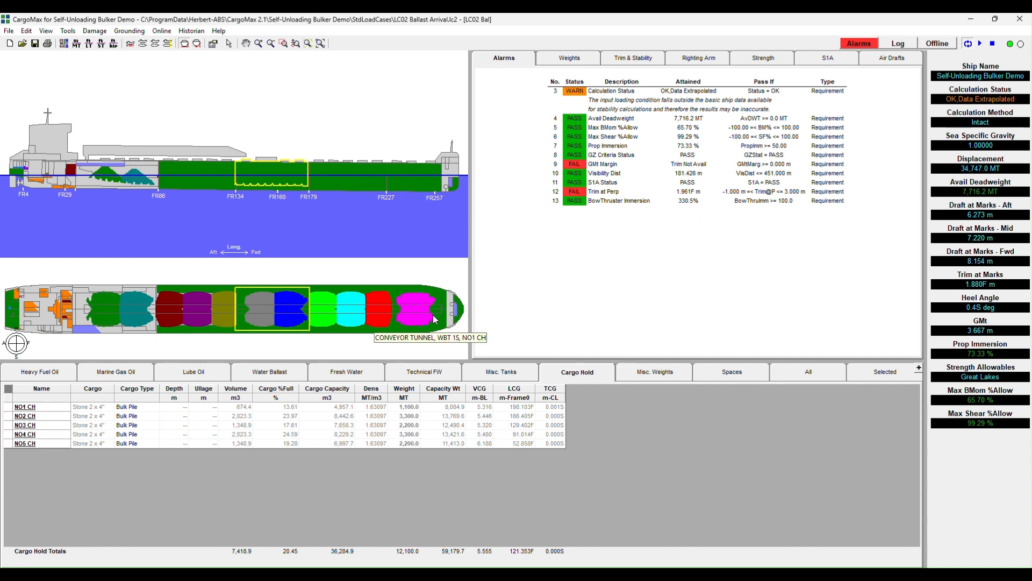
Set the ballast tanks WBT 1P through WBT 4S to 50 % full.
left_click(544, 192)
left_click(545, 164)
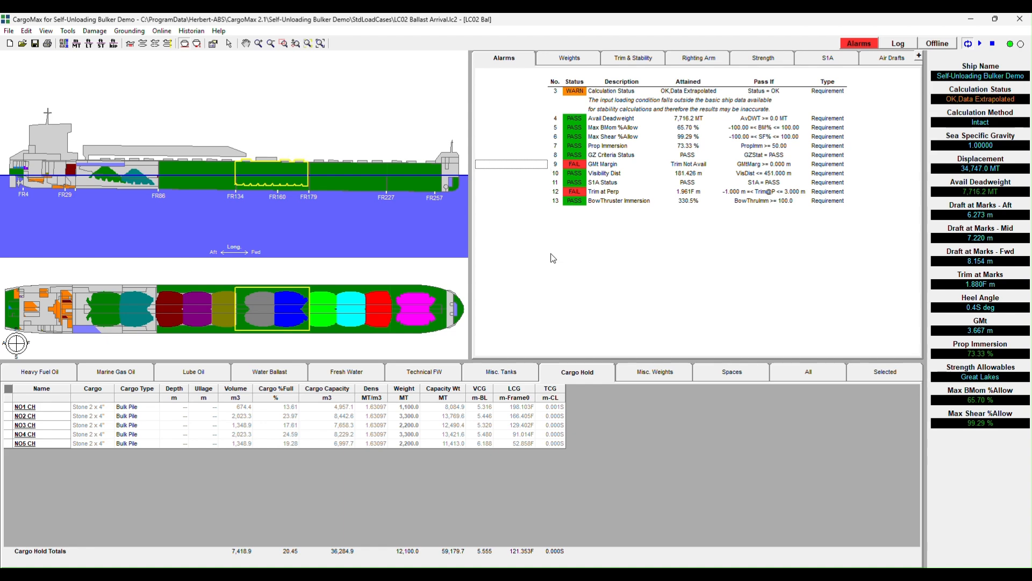
left_click(291, 369)
left_click_drag(259, 415, 260, 480)
type("50")
key("Return")
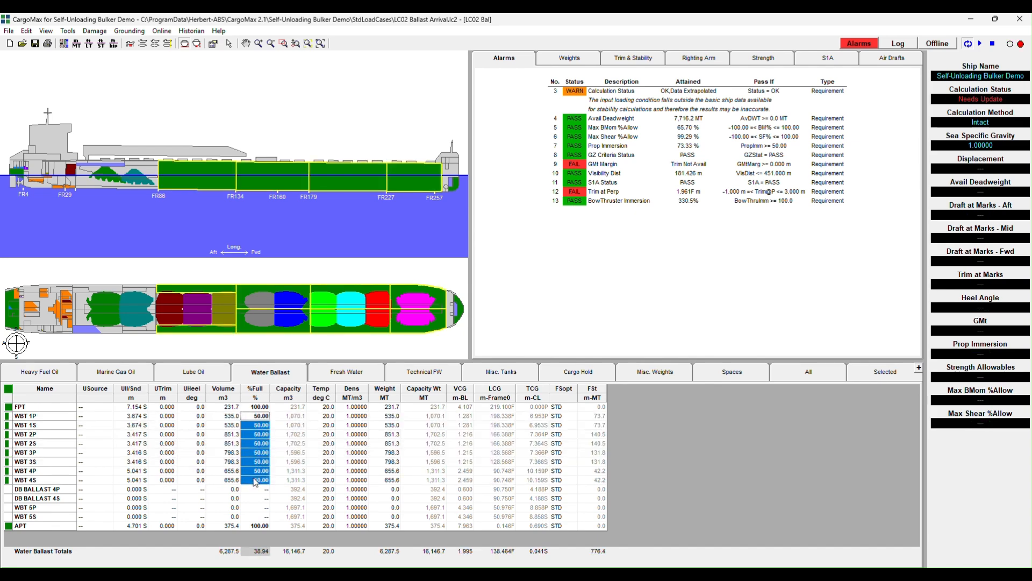